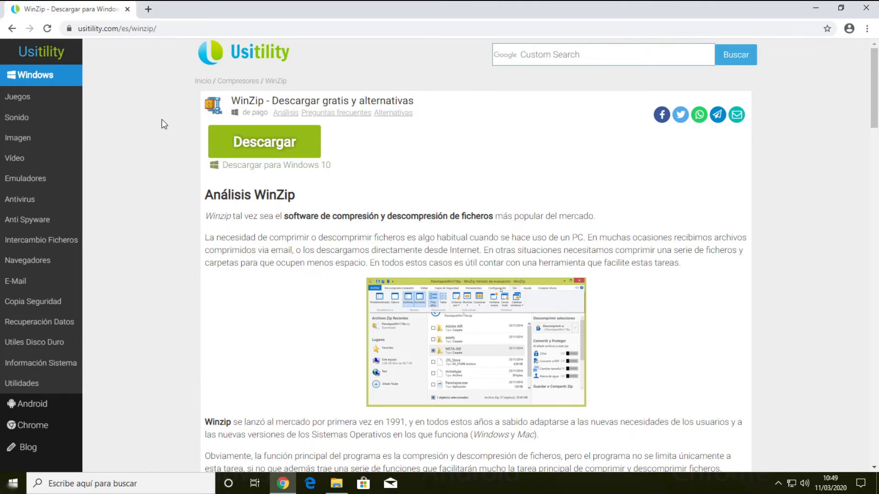
Review the WinZip page on Usitility and download the winzip24-home.exe installer for Windows 10.
{"action": "scroll", "coordinate": [162, 123], "scroll_direction": "down", "scroll_amount": 8}
{"action": "scroll", "coordinate": [162, 124], "scroll_direction": "down", "scroll_amount": 15}
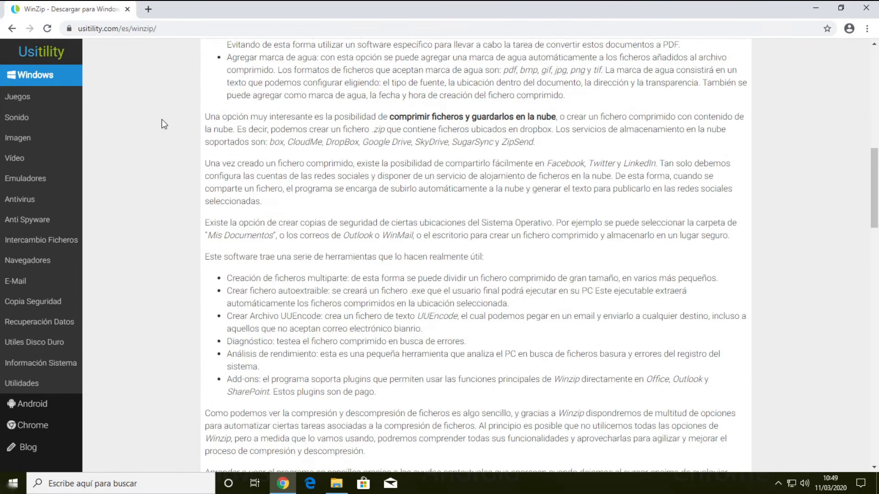
{"action": "scroll", "coordinate": [162, 120], "scroll_direction": "down", "scroll_amount": 8}
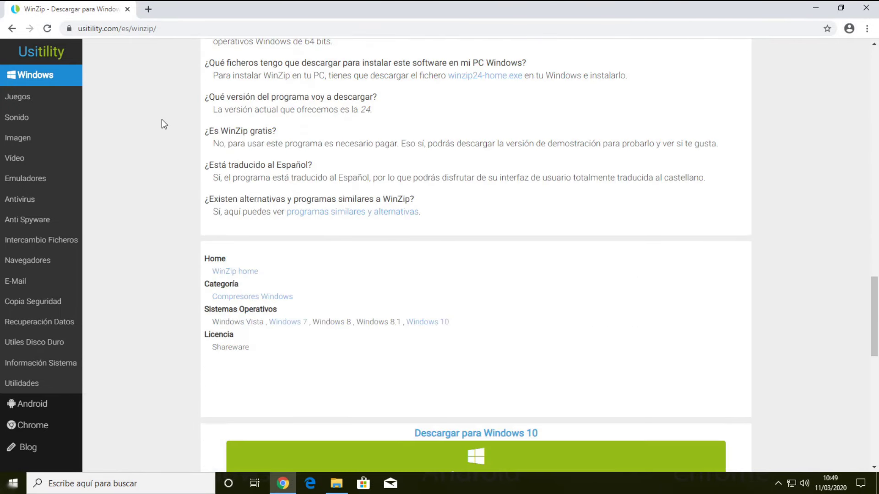
{"action": "scroll", "coordinate": [162, 120], "scroll_direction": "up", "scroll_amount": 18}
{"action": "scroll", "coordinate": [161, 121], "scroll_direction": "up", "scroll_amount": 8}
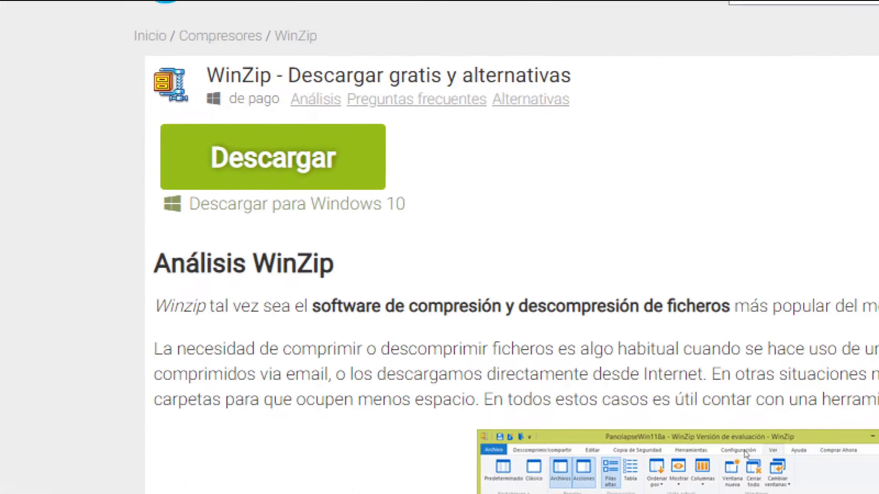
{"action": "mouse_move", "coordinate": [247, 121]}
{"action": "left_mouse_down"}
{"action": "mouse_move", "coordinate": [187, 120]}
{"action": "mouse_move", "coordinate": [307, 231]}
{"action": "mouse_move", "coordinate": [394, 124]}
{"action": "mouse_move", "coordinate": [213, 112]}
{"action": "left_mouse_up"}
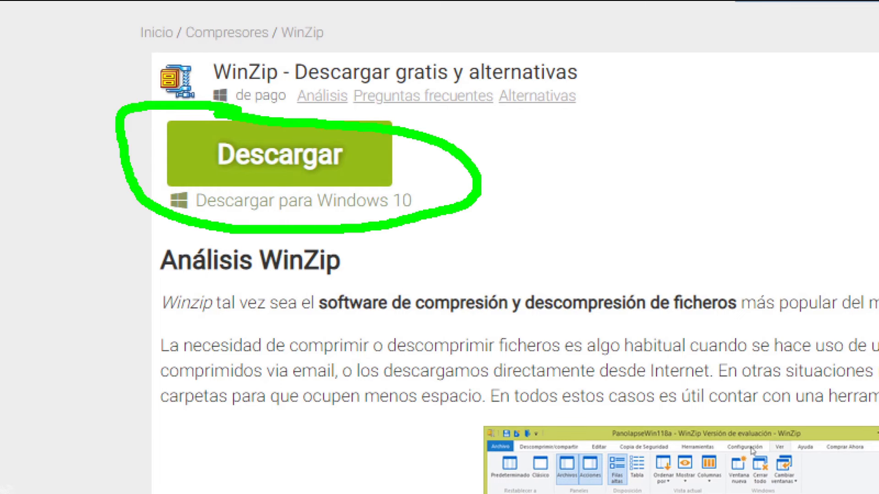
{"action": "left_click", "coordinate": [244, 147]}
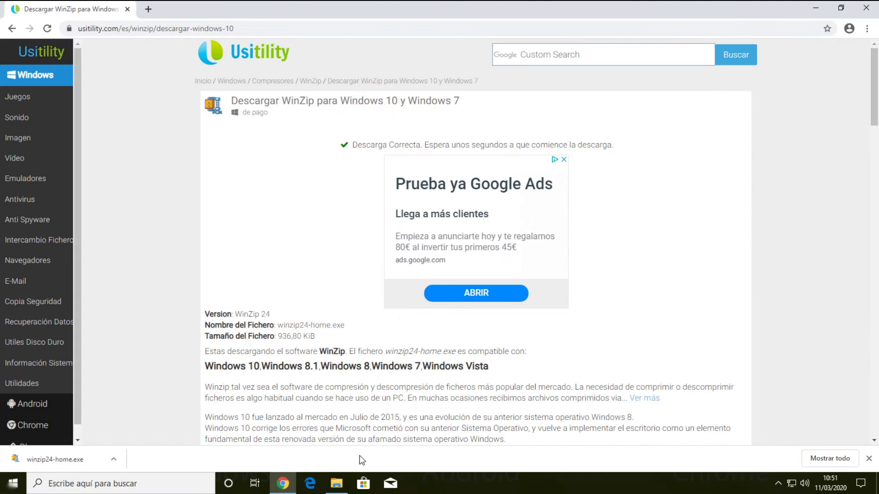
Run the winzip24-home installer from the Descargas folder and allow it to make changes to the device.
{"action": "left_click", "coordinate": [336, 484]}
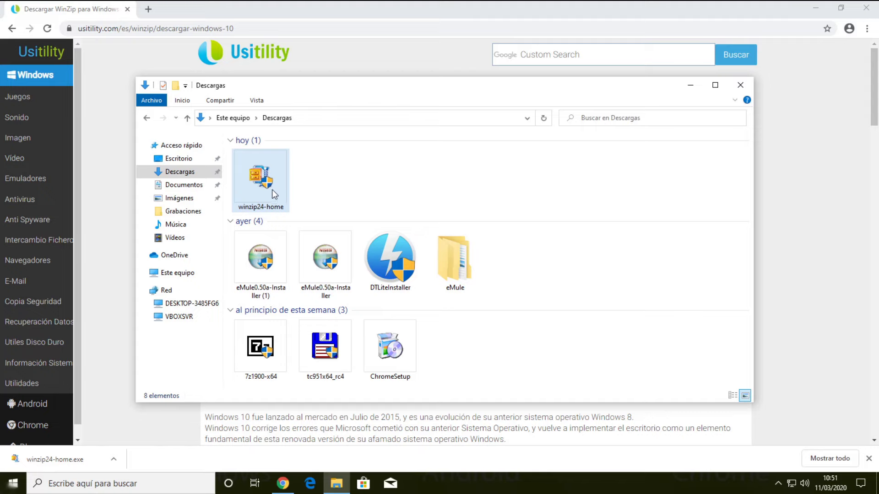
{"action": "left_click", "coordinate": [271, 187]}
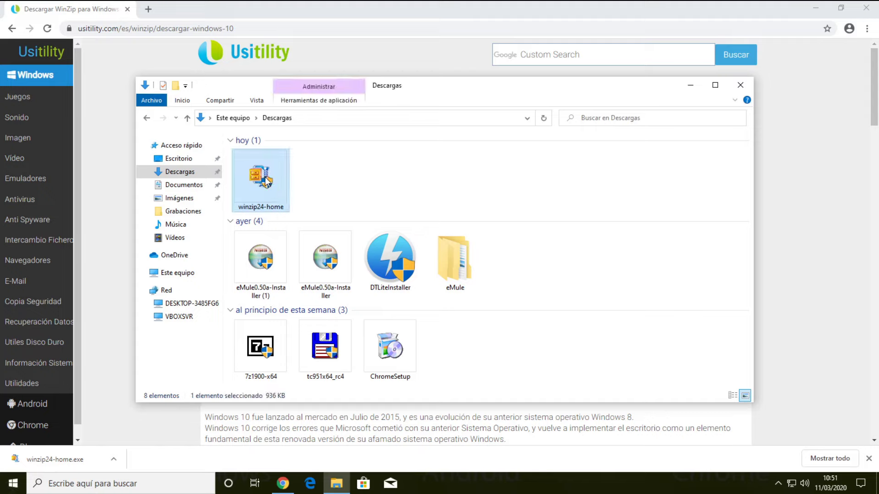
{"action": "double_click", "coordinate": [267, 181]}
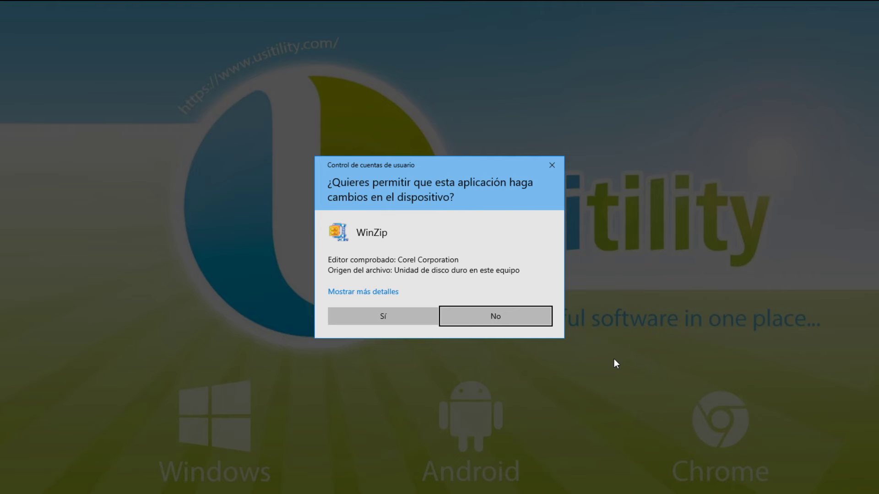
{"action": "left_click", "coordinate": [402, 316]}
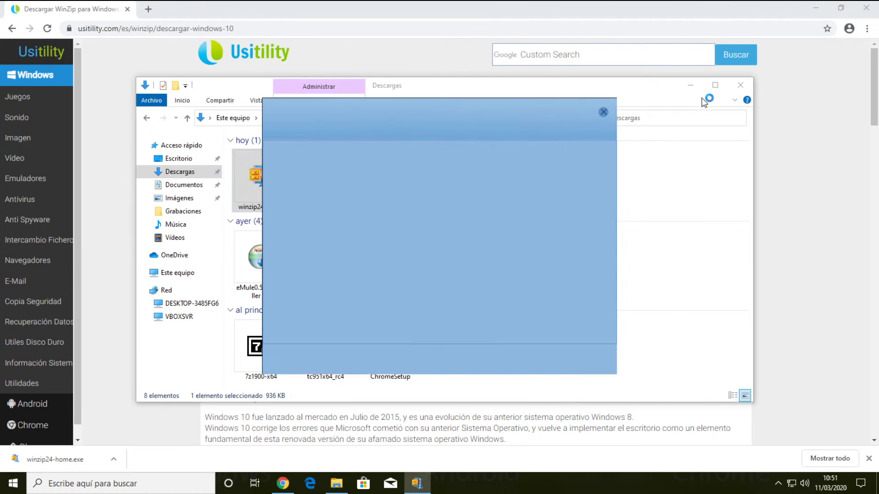
Minimize the browser and Descargas windows, move the WinZip installer aside and continue past its welcome page.
{"action": "left_click", "coordinate": [815, 8]}
{"action": "left_click", "coordinate": [690, 84]}
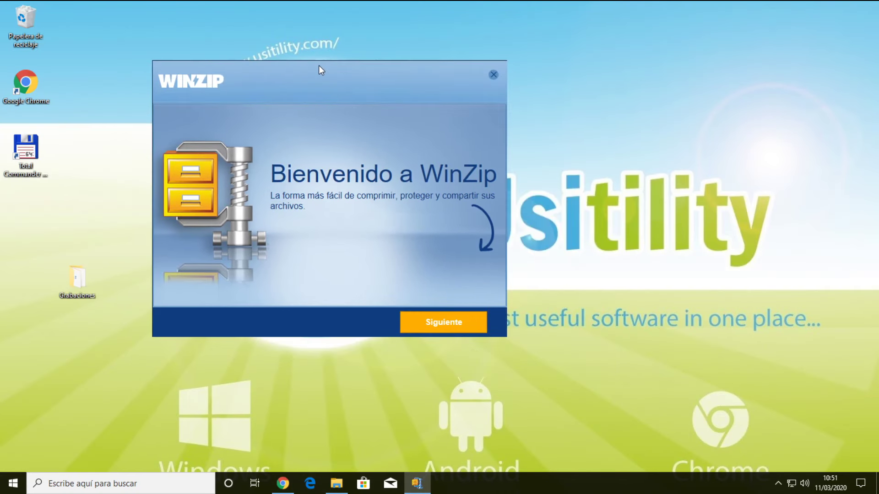
{"action": "left_click_drag", "start_coordinate": [319, 65], "coordinate": [263, 75]}
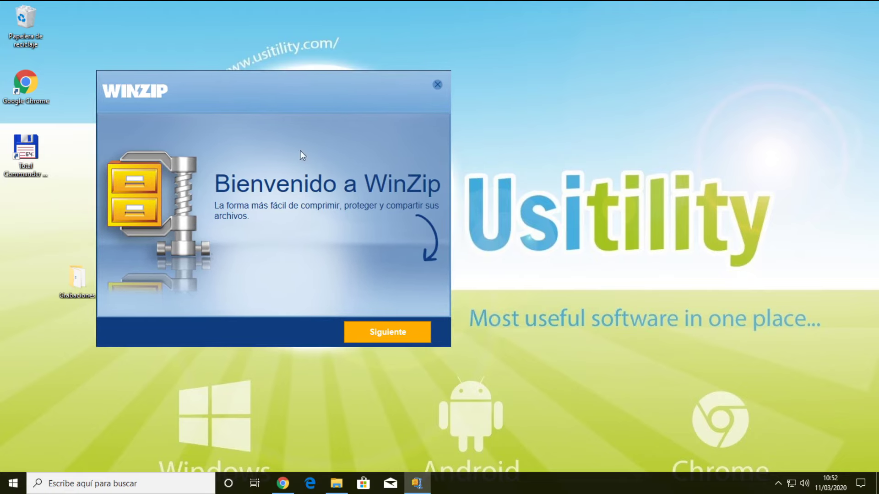
{"action": "left_click", "coordinate": [393, 336]}
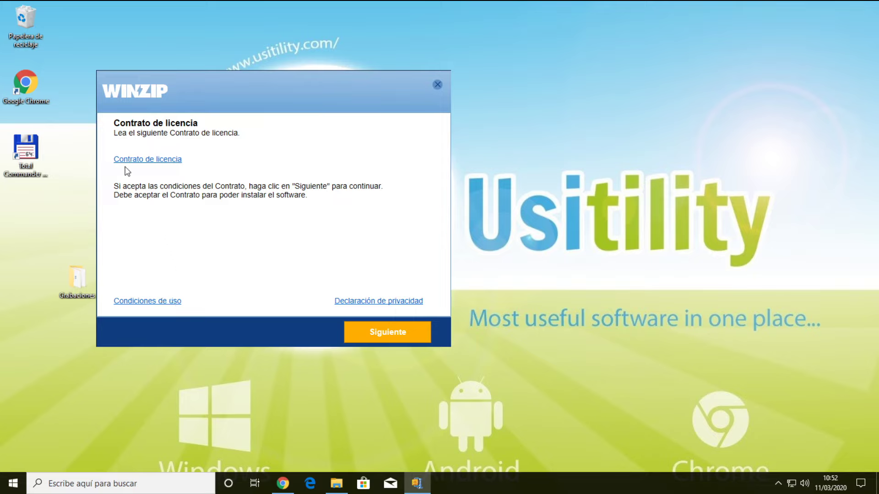
Accept the WinZip license agreement and complete the installation through to its final page.
{"action": "left_click_drag", "start_coordinate": [105, 169], "coordinate": [206, 170]}
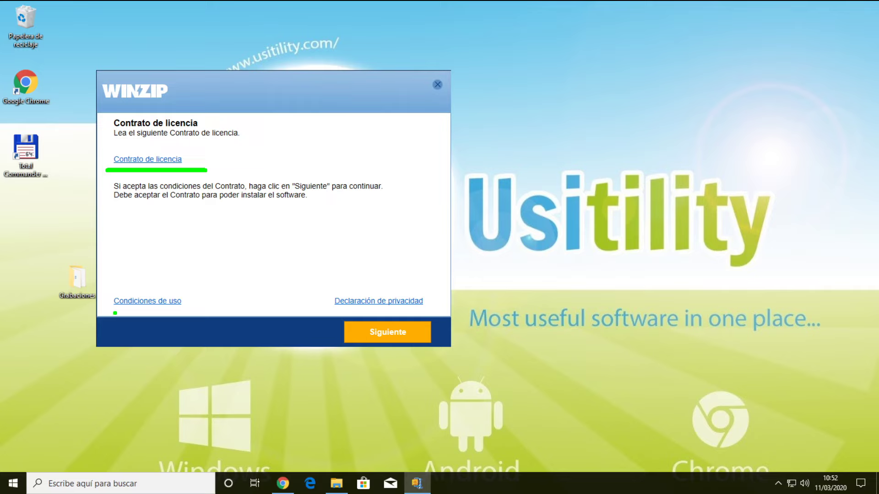
{"action": "left_click_drag", "start_coordinate": [115, 313], "coordinate": [188, 316]}
{"action": "left_click_drag", "start_coordinate": [295, 312], "coordinate": [416, 308]}
{"action": "key", "text": "Escape"}
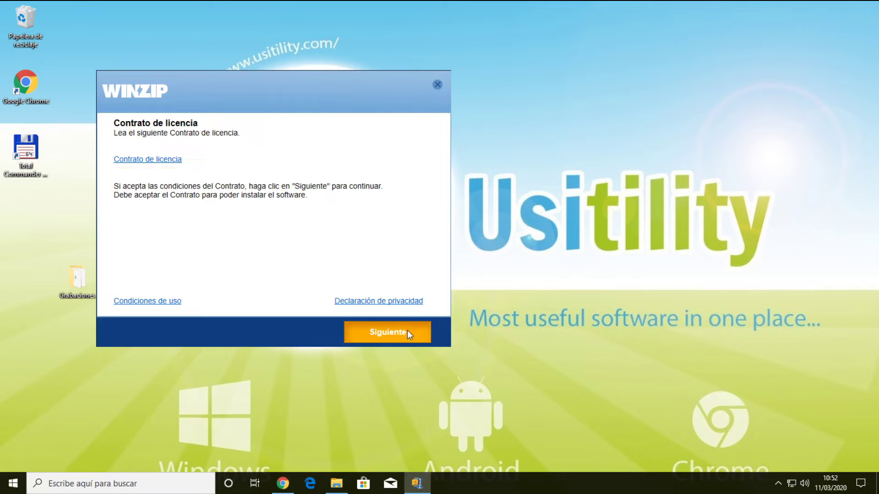
{"action": "left_click", "coordinate": [408, 331]}
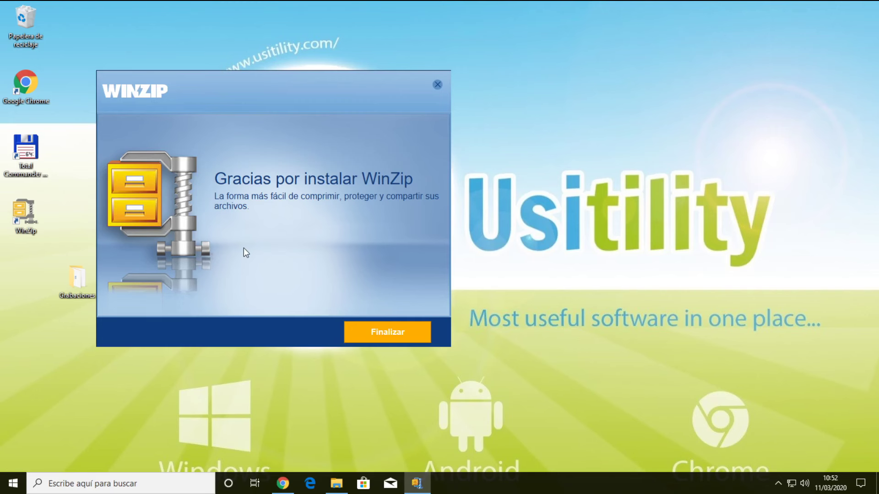
{"action": "left_click", "coordinate": [400, 333]}
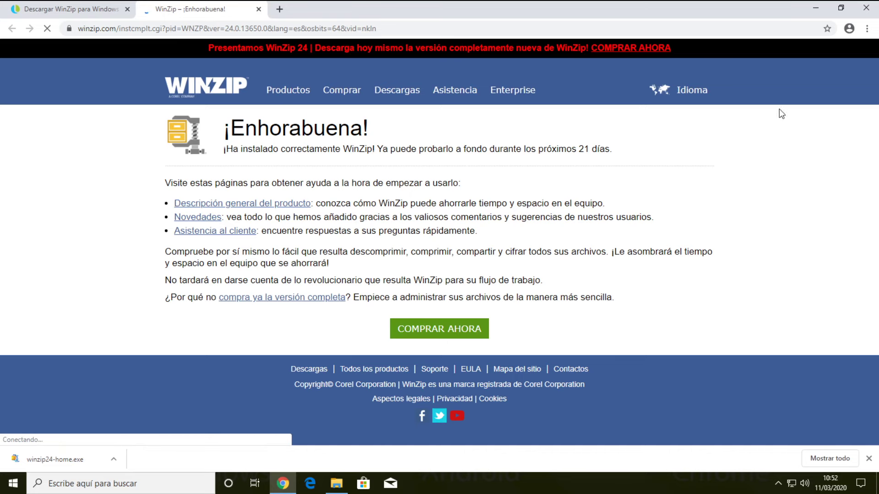
Minimize the browser, start WinZip in its evaluation version and close the welcome dialog.
{"action": "left_click", "coordinate": [814, 10]}
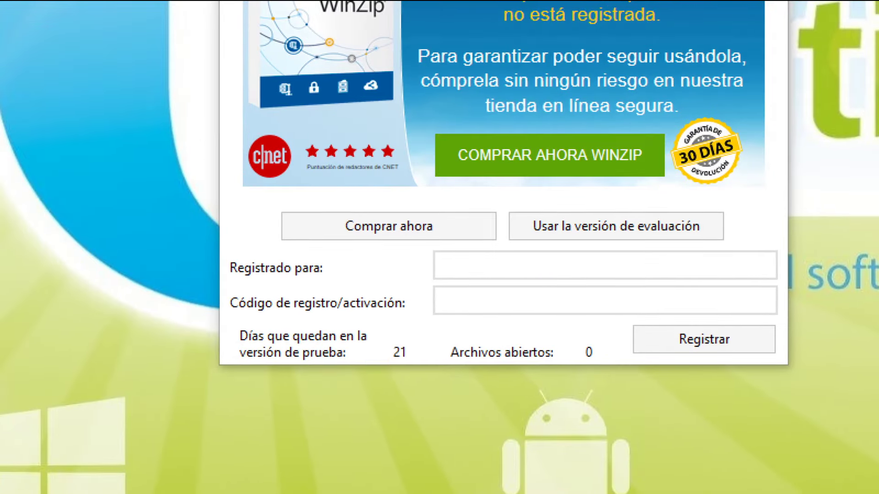
{"action": "left_click_drag", "start_coordinate": [375, 360], "coordinate": [414, 359]}
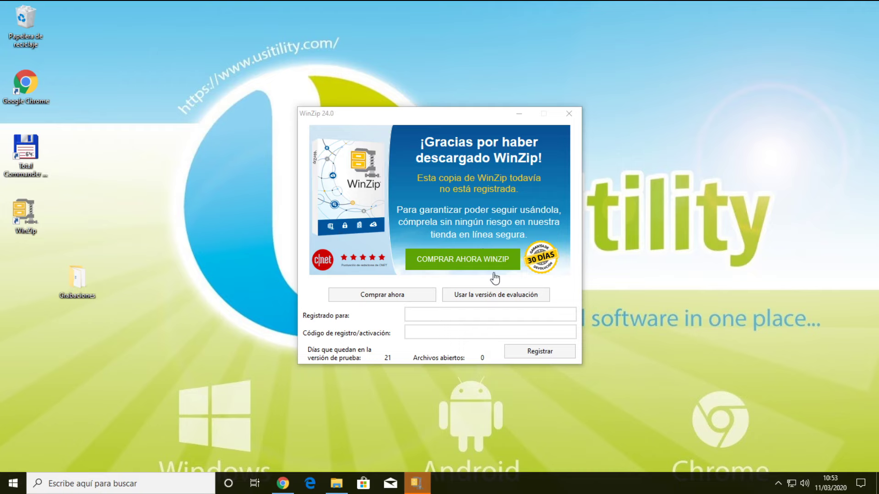
{"action": "left_click", "coordinate": [495, 295]}
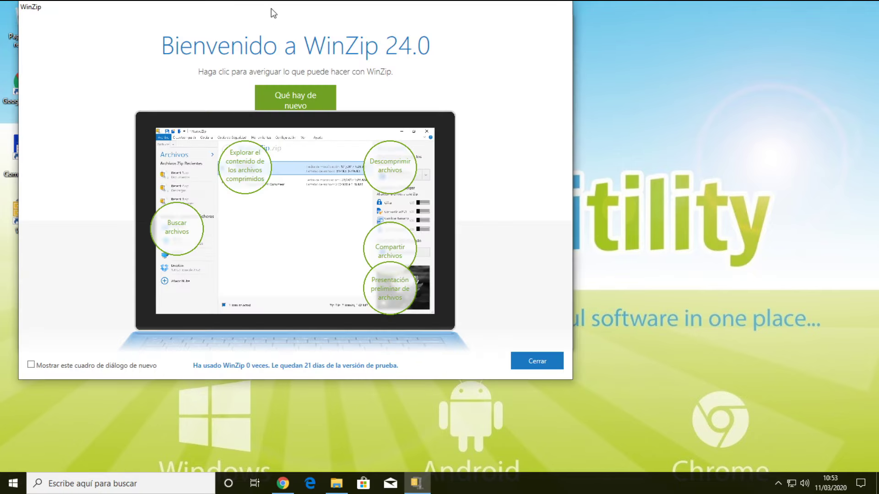
{"action": "left_click_drag", "start_coordinate": [272, 14], "coordinate": [367, 62]}
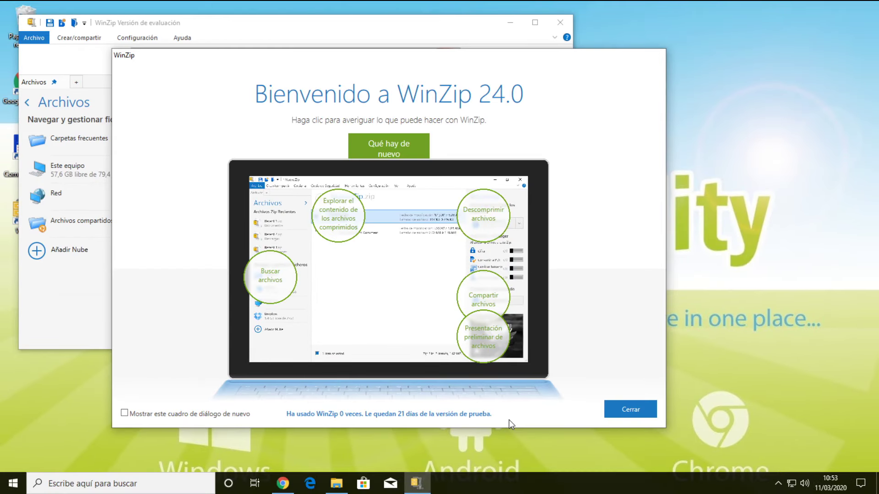
{"action": "left_click", "coordinate": [628, 408]}
{"action": "left_click_drag", "start_coordinate": [301, 27], "coordinate": [412, 94]}
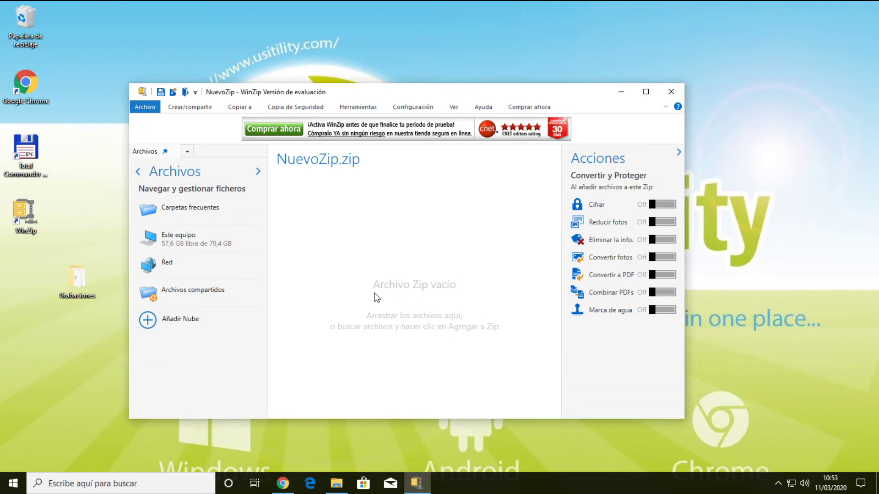
Extract the 3dsmax9Trial archive from the Descargas folder with WinZip into the folder C:\Users\Usitility\Downloads\3dsmax9Trial.
{"action": "left_click", "coordinate": [336, 483]}
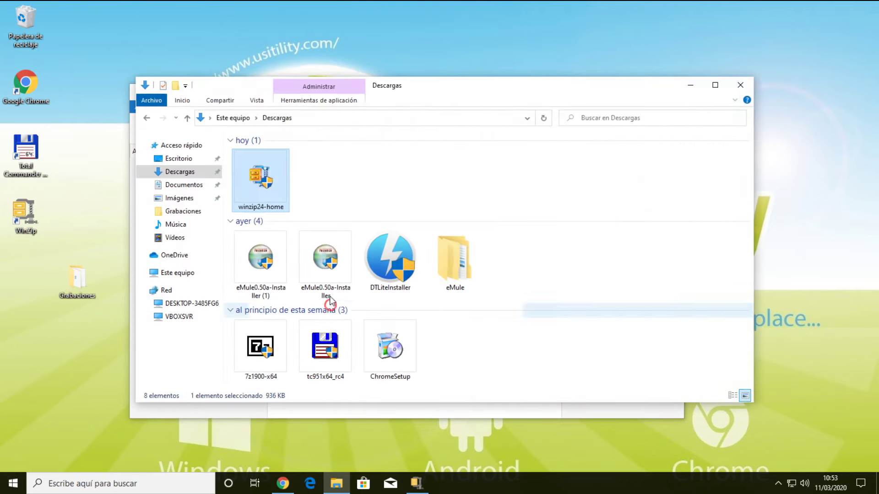
{"action": "left_click", "coordinate": [469, 187]}
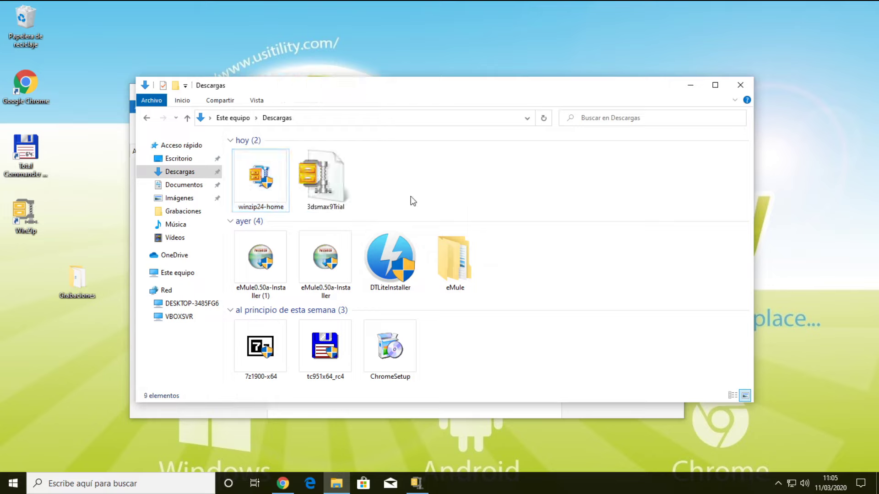
{"action": "left_click", "coordinate": [327, 181]}
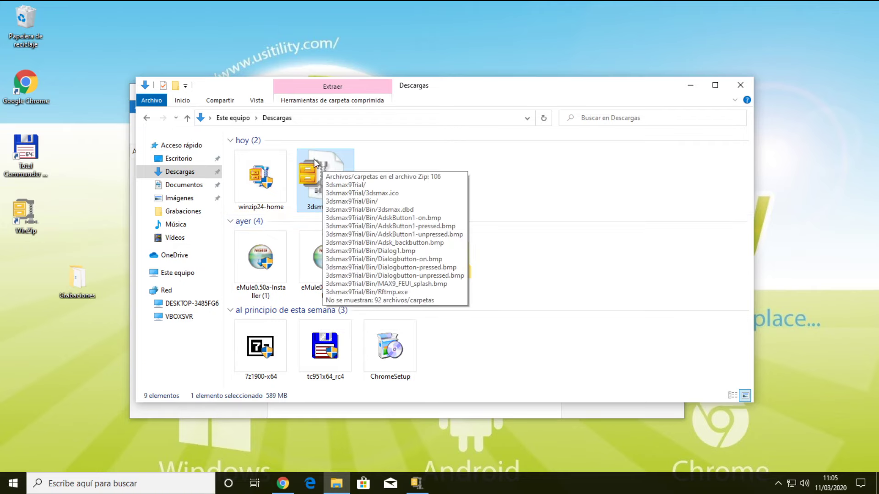
{"action": "left_click", "coordinate": [448, 212]}
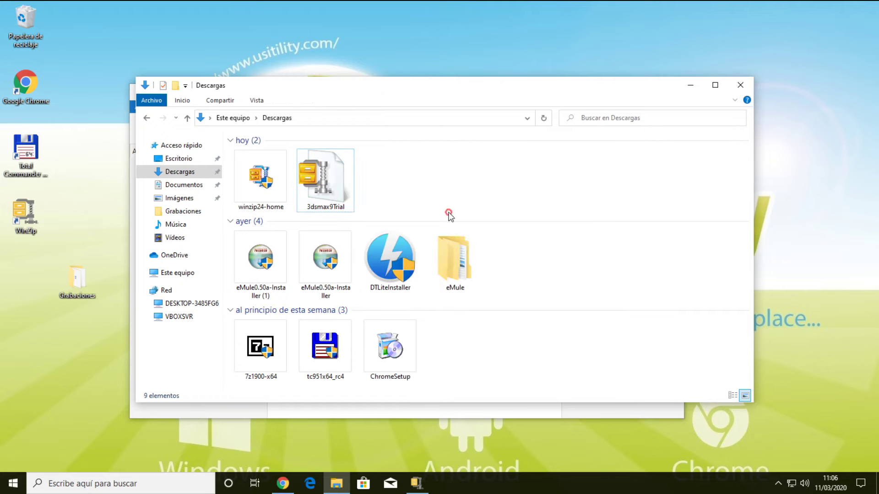
{"action": "left_click", "coordinate": [348, 177]}
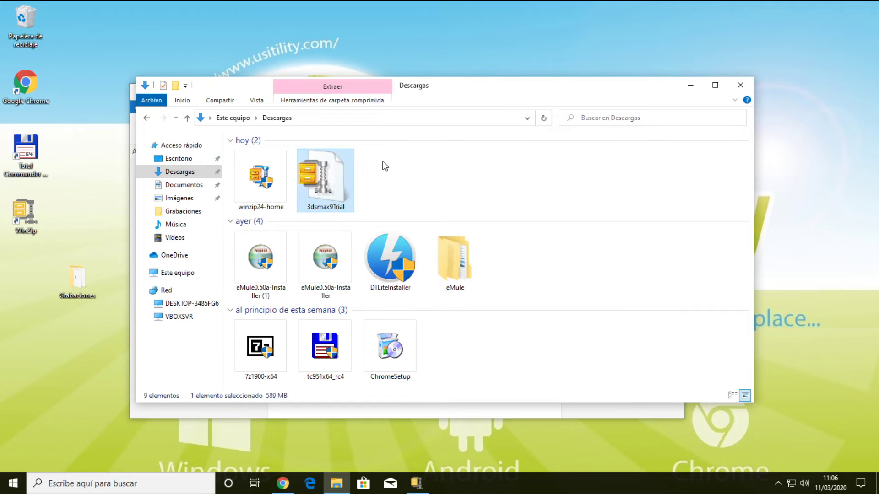
{"action": "mouse_move", "coordinate": [328, 176]}
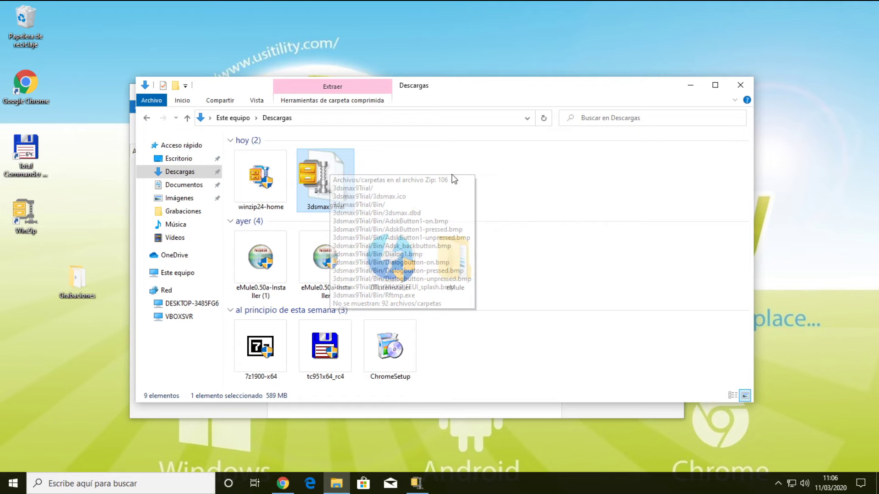
{"action": "right_click", "coordinate": [322, 171]}
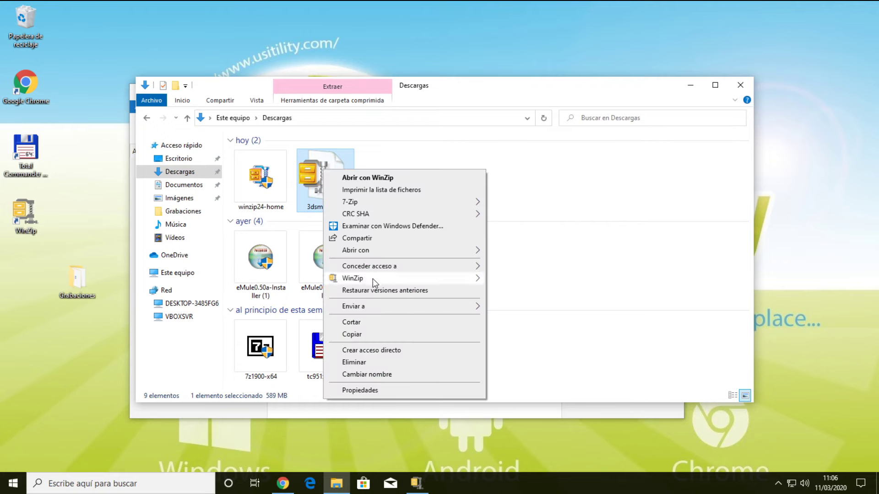
{"action": "mouse_move", "coordinate": [373, 279]}
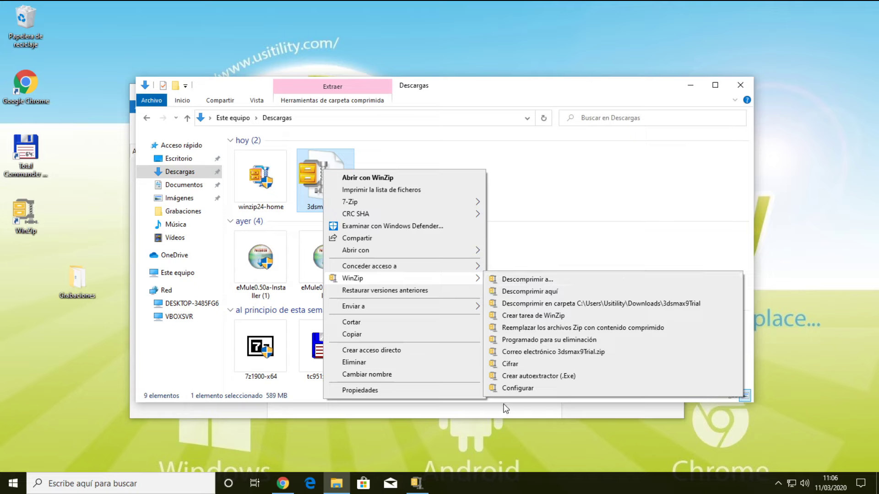
{"action": "mouse_move", "coordinate": [369, 202]}
{"action": "left_click", "coordinate": [564, 303]}
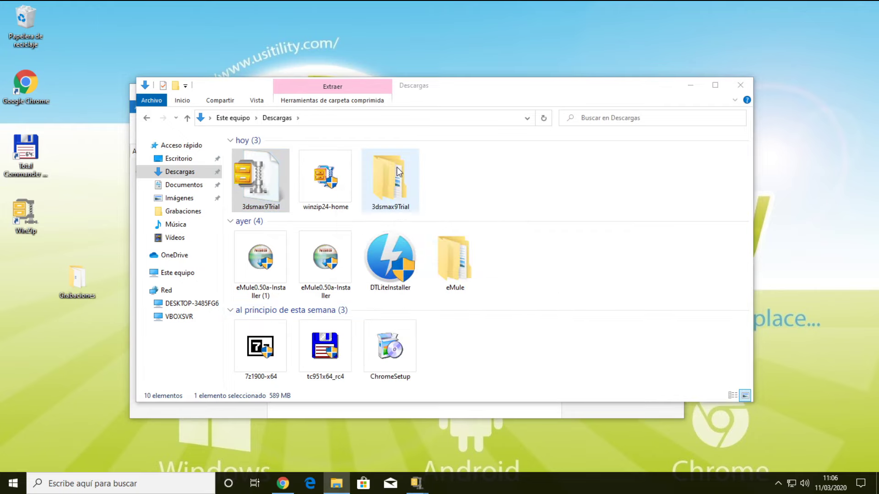
Check the contents of the extracted 3dsmax9Trial folder and its subfolder, and return to the Descargas folder.
{"action": "double_click", "coordinate": [395, 190]}
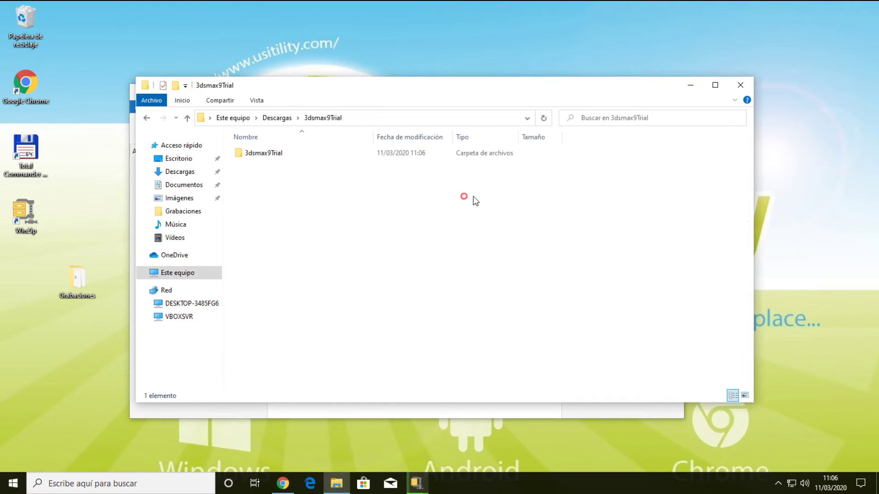
{"action": "double_click", "coordinate": [274, 153]}
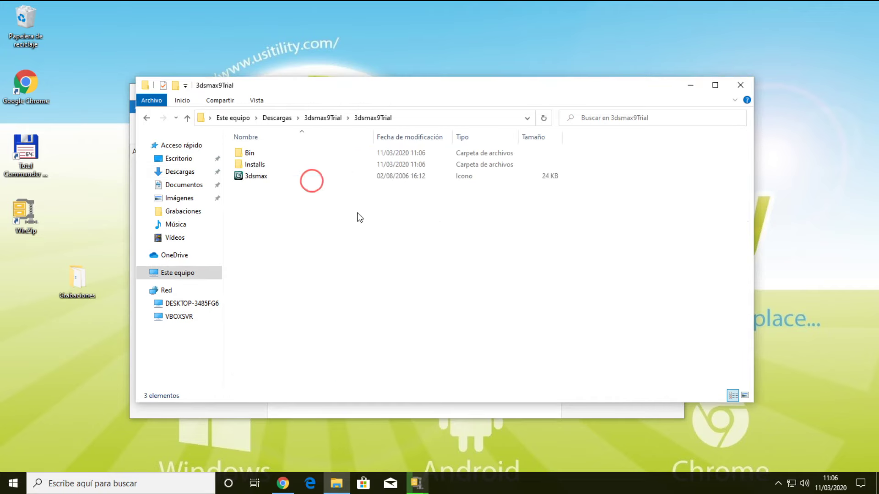
{"action": "left_click", "coordinate": [277, 118]}
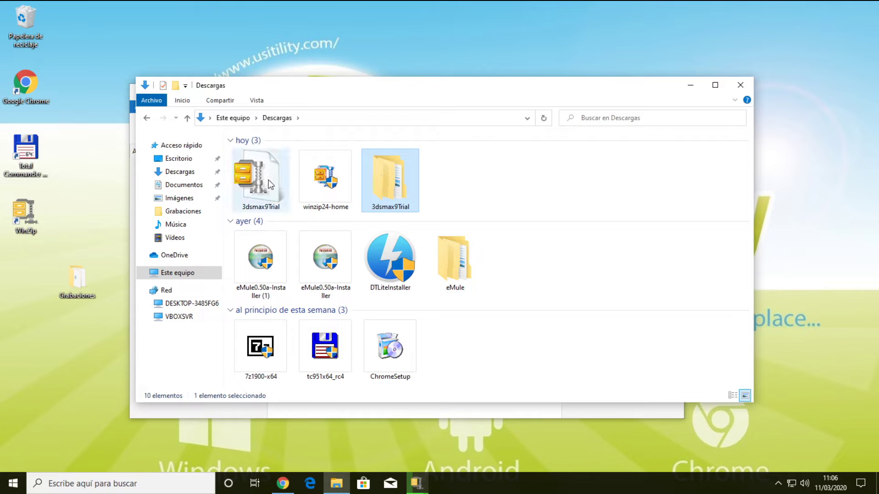
Compress the eMule folder in Descargas into eMule.zip with WinZip, accept the completion summary, and select the new archive.
{"action": "left_click", "coordinate": [455, 261]}
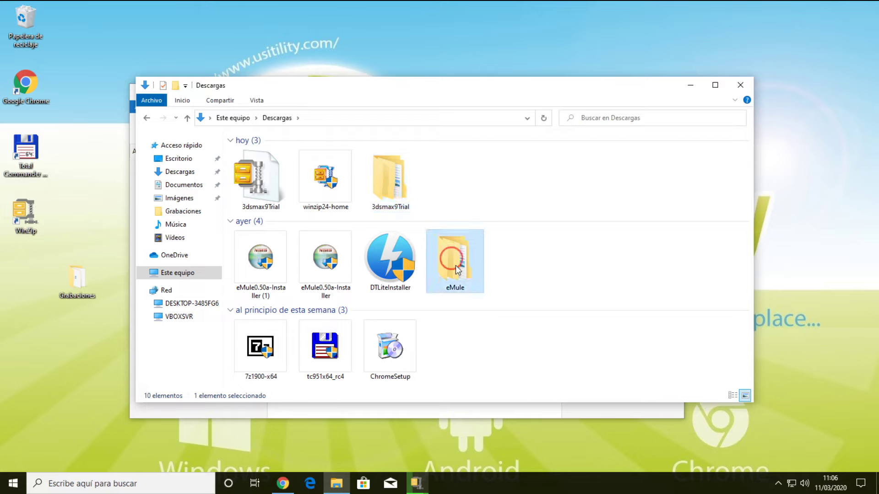
{"action": "right_click", "coordinate": [455, 261]}
{"action": "mouse_move", "coordinate": [545, 112]}
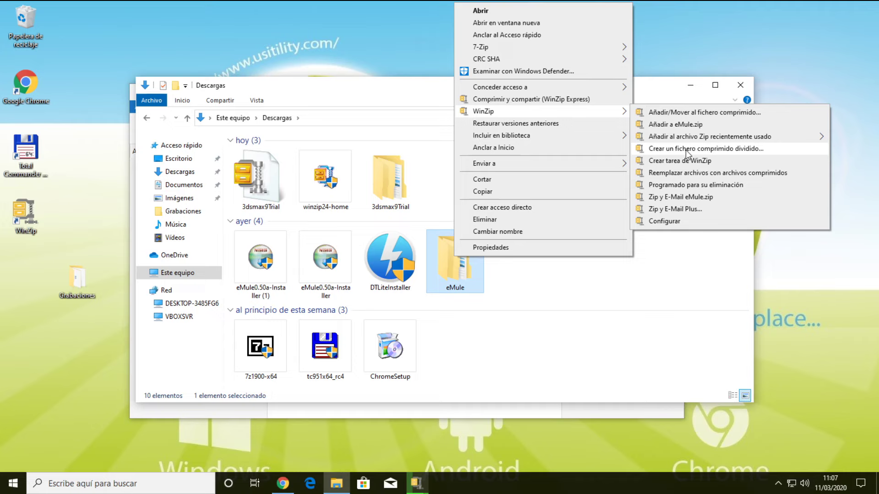
{"action": "left_click", "coordinate": [695, 125]}
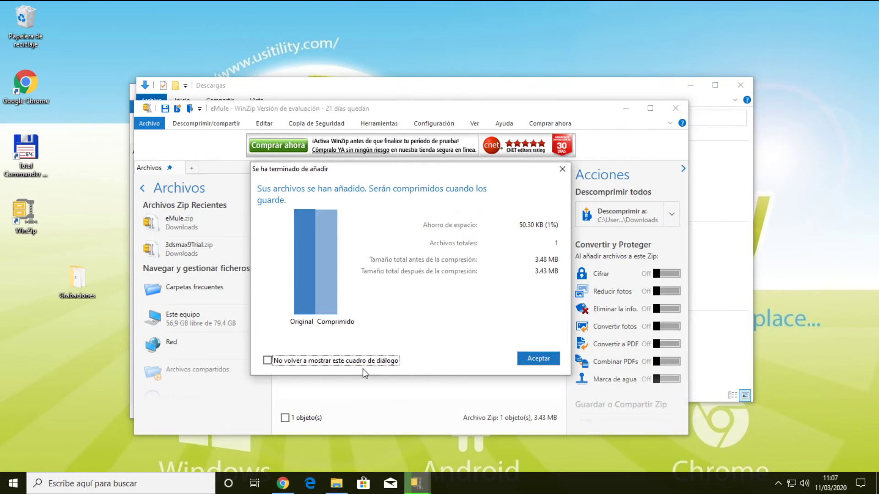
{"action": "left_click", "coordinate": [526, 359]}
{"action": "left_click", "coordinate": [285, 180]}
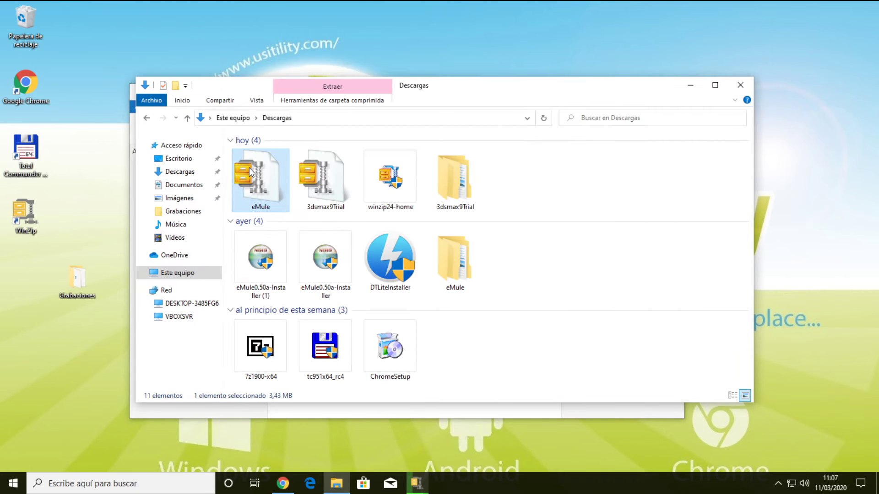
Begin a WinZip Express archive of the eMule folder named eMule2.zip and try out its 256-bit AES encryption option.
{"action": "right_click", "coordinate": [454, 257]}
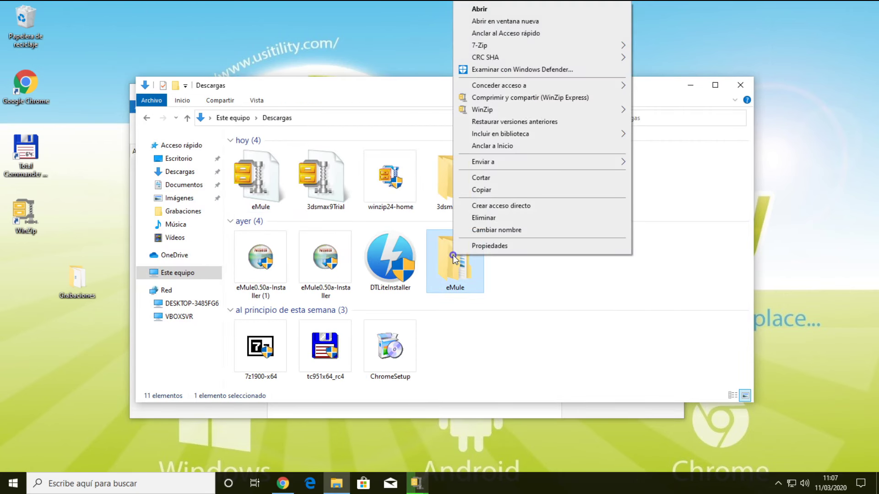
{"action": "left_click", "coordinate": [512, 97]}
{"action": "left_click", "coordinate": [275, 143]}
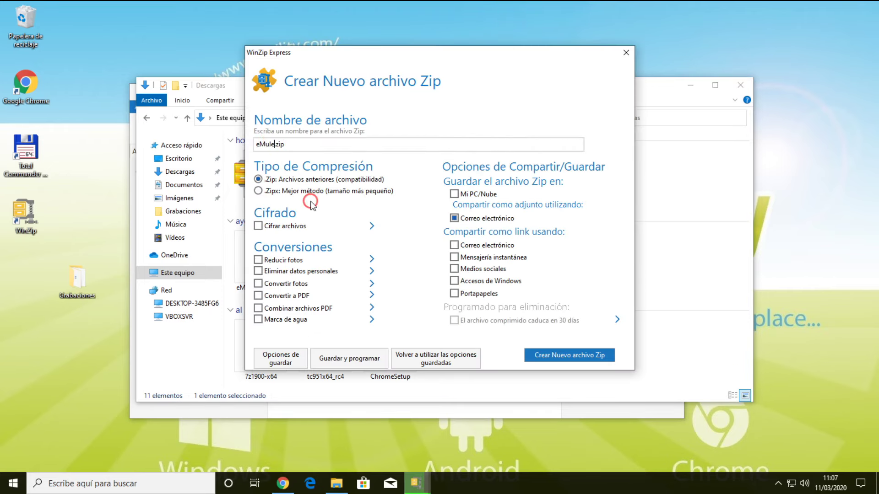
{"action": "left_click", "coordinate": [258, 225]}
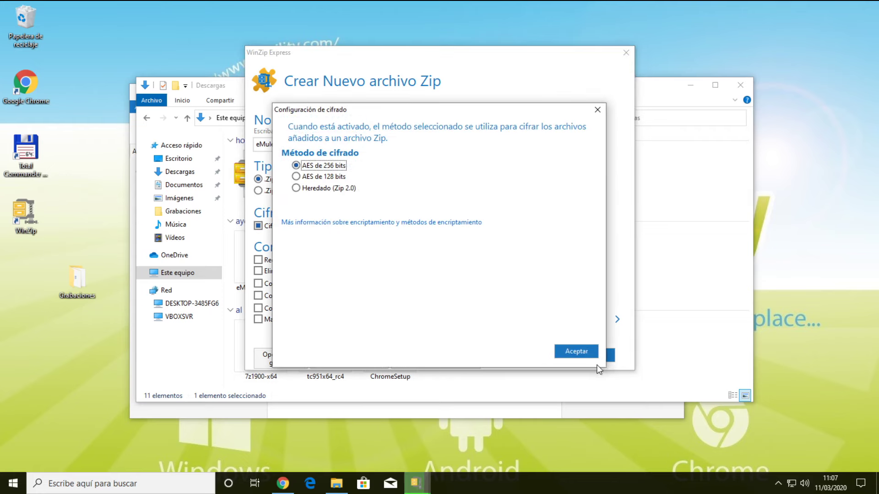
{"action": "left_click", "coordinate": [588, 353]}
{"action": "left_click", "coordinate": [263, 226]}
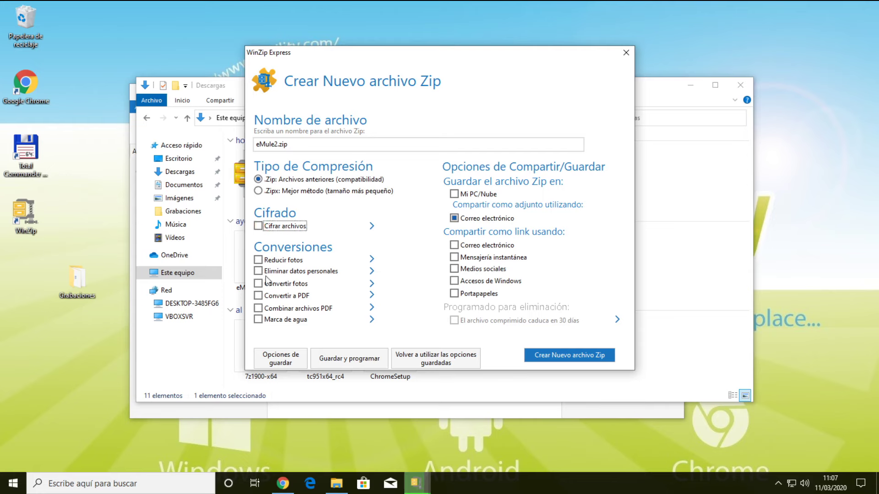
Review the settings for reducing photos, removing personal data, converting photos, converting to PDF and combining PDF files.
{"action": "left_click", "coordinate": [373, 260]}
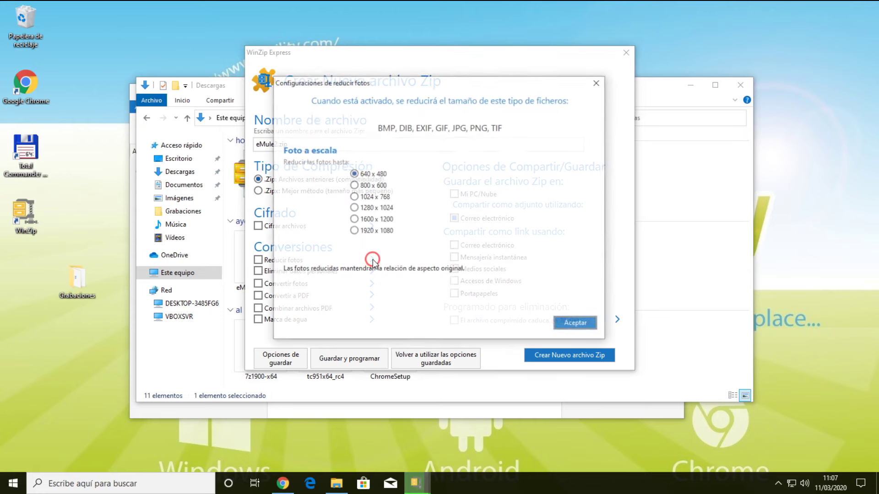
{"action": "left_click", "coordinate": [576, 324]}
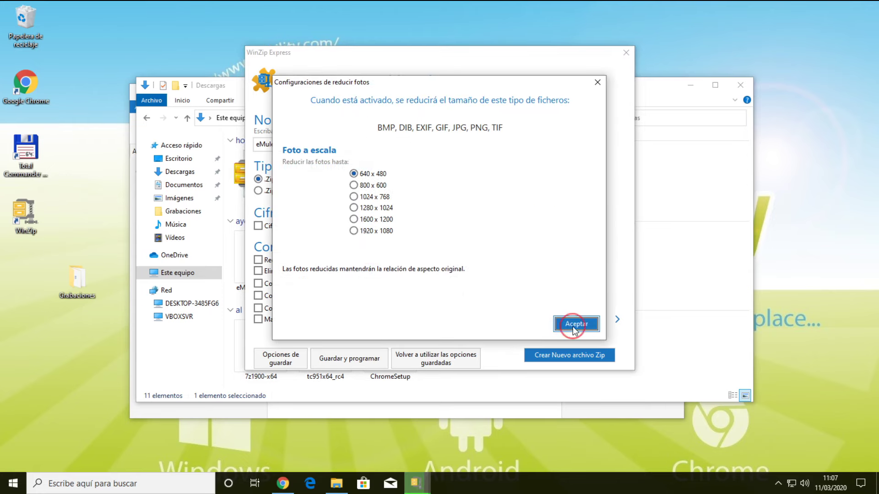
{"action": "left_click", "coordinate": [325, 271]}
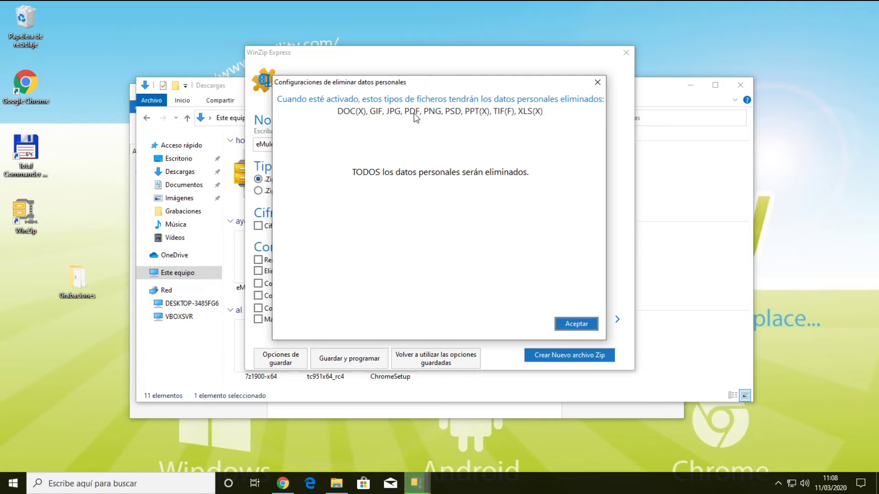
{"action": "left_click", "coordinate": [577, 329]}
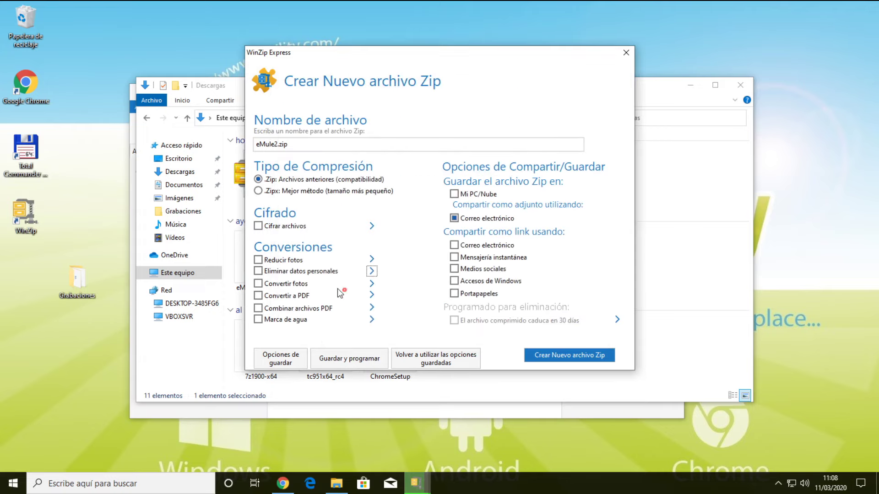
{"action": "left_click", "coordinate": [372, 284]}
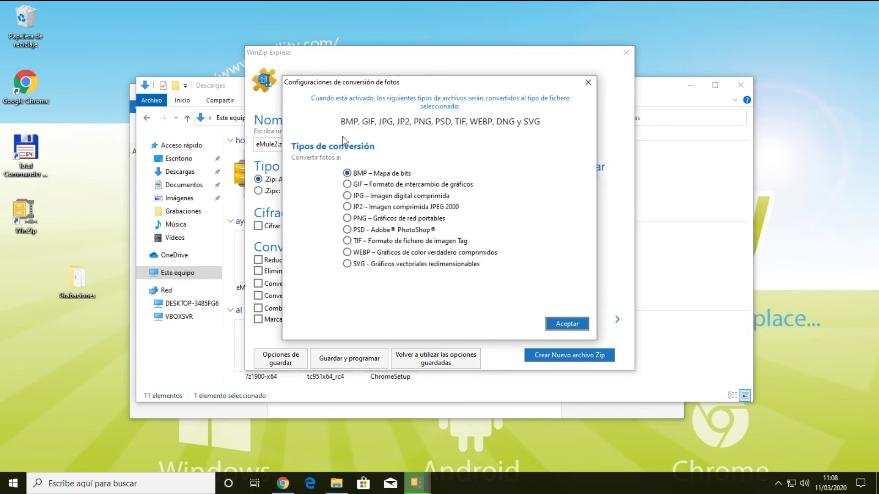
{"action": "left_click", "coordinate": [567, 324]}
{"action": "left_click", "coordinate": [371, 295]}
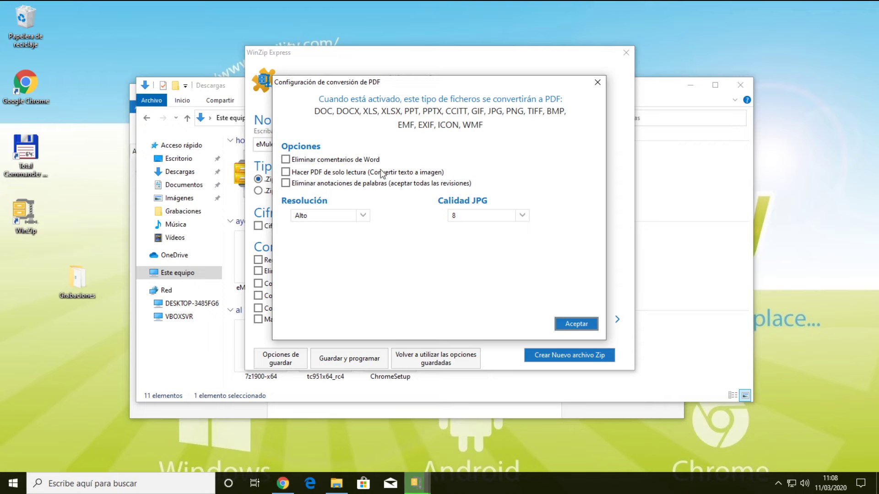
{"action": "left_click", "coordinate": [567, 323]}
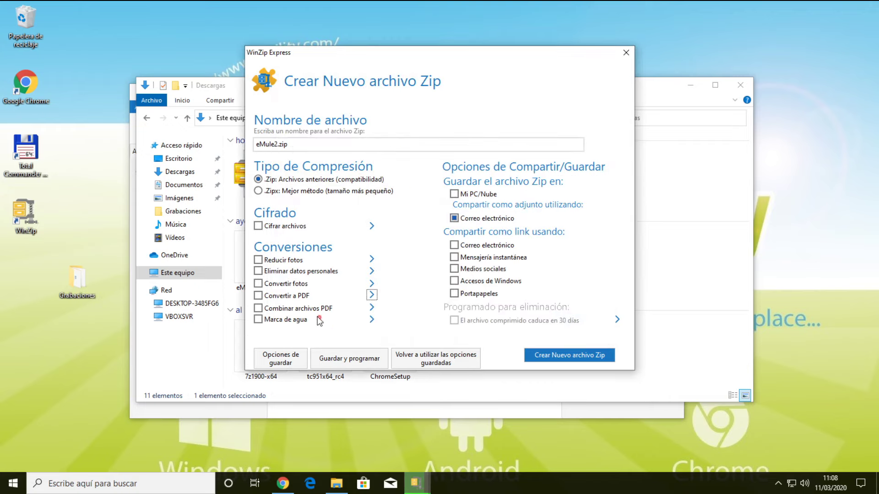
{"action": "left_click", "coordinate": [372, 307]}
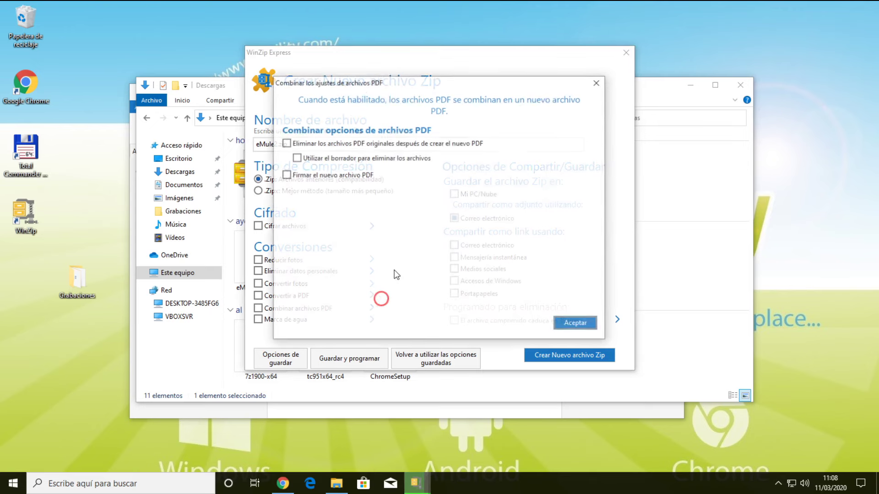
{"action": "left_click", "coordinate": [567, 324]}
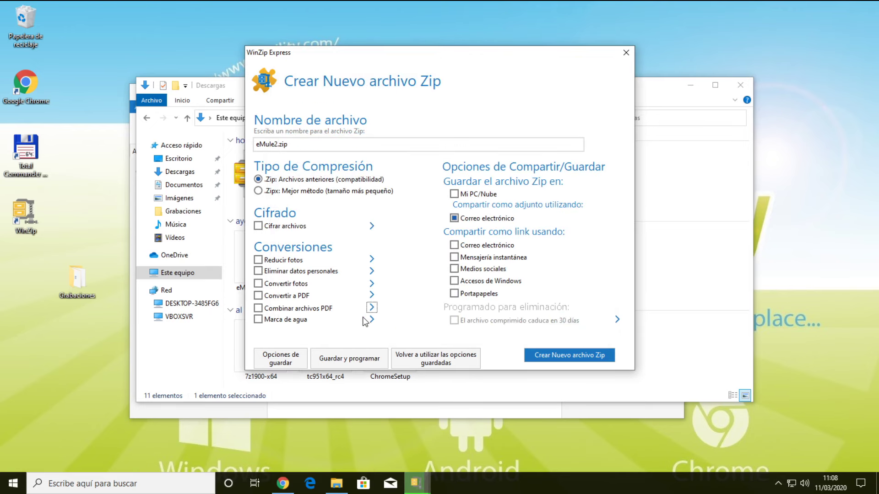
Configure the watermark with the text Usitility in the bottom-right location of the grid and accept the settings.
{"action": "left_click", "coordinate": [370, 318]}
{"action": "left_click", "coordinate": [357, 165]}
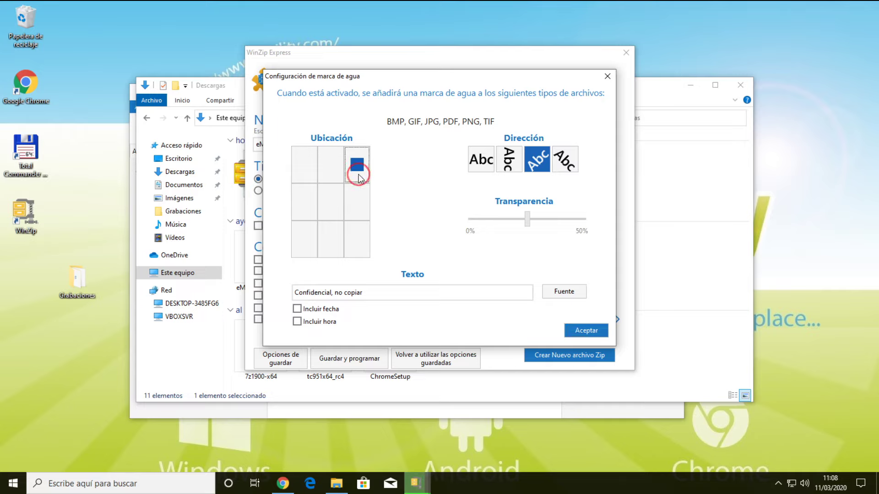
{"action": "triple_click", "coordinate": [375, 294]}
{"action": "type", "text": "Usitility"}
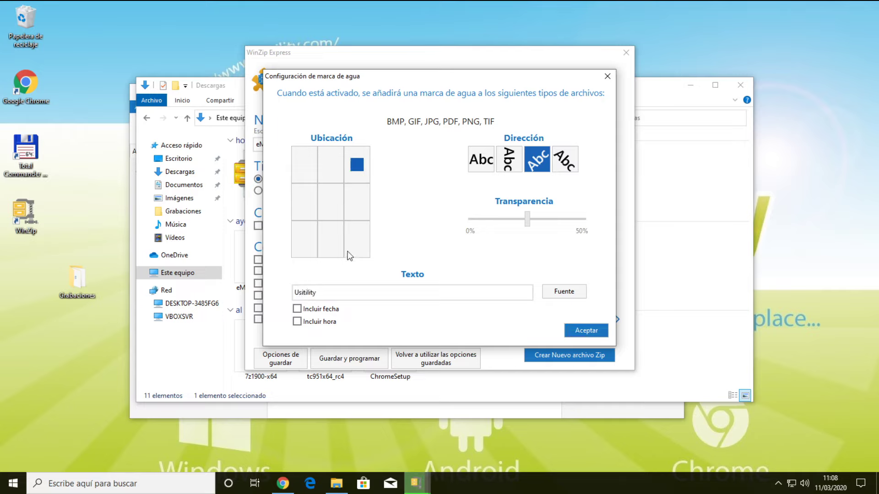
{"action": "left_click", "coordinate": [315, 236]}
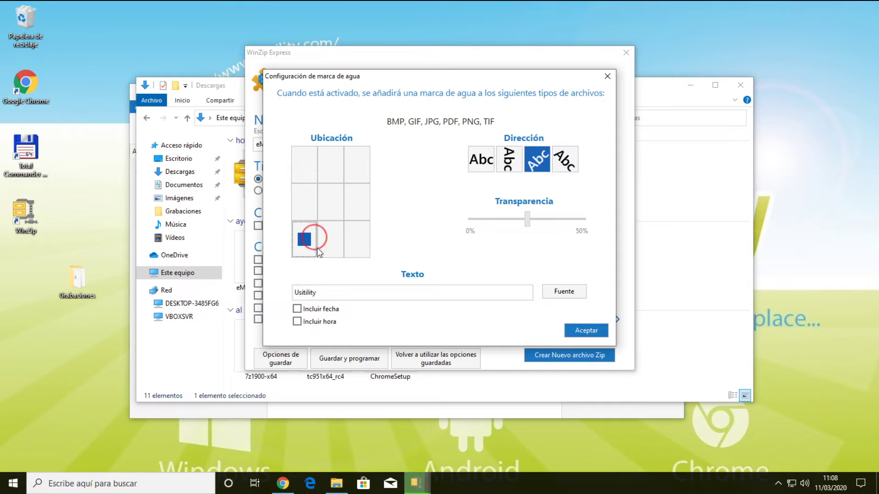
{"action": "left_click", "coordinate": [358, 251]}
{"action": "left_click", "coordinate": [324, 200]}
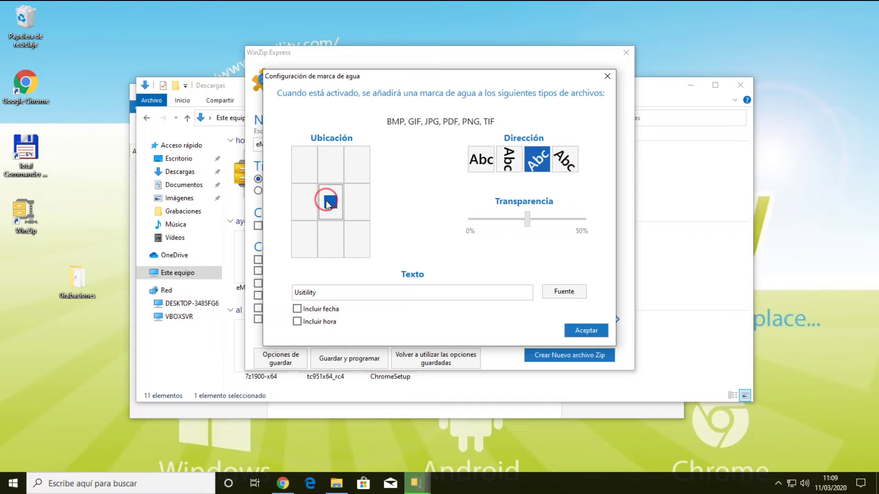
{"action": "left_click", "coordinate": [357, 242]}
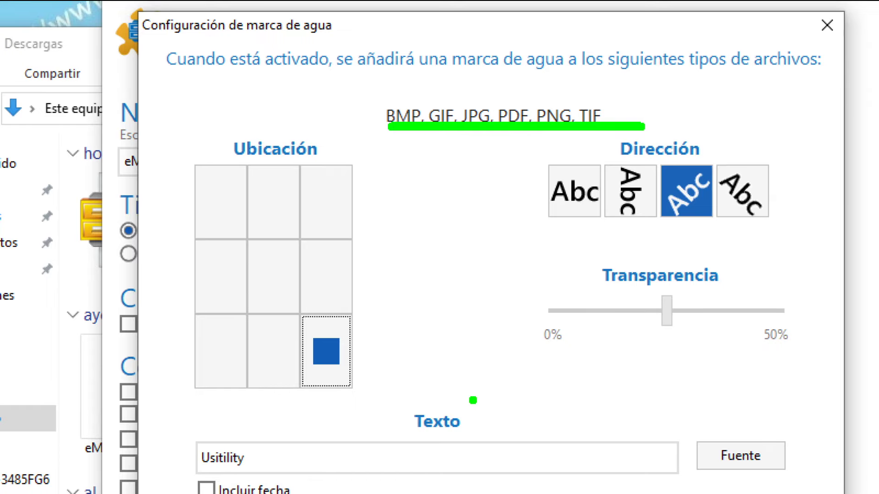
{"action": "left_click", "coordinate": [787, 493]}
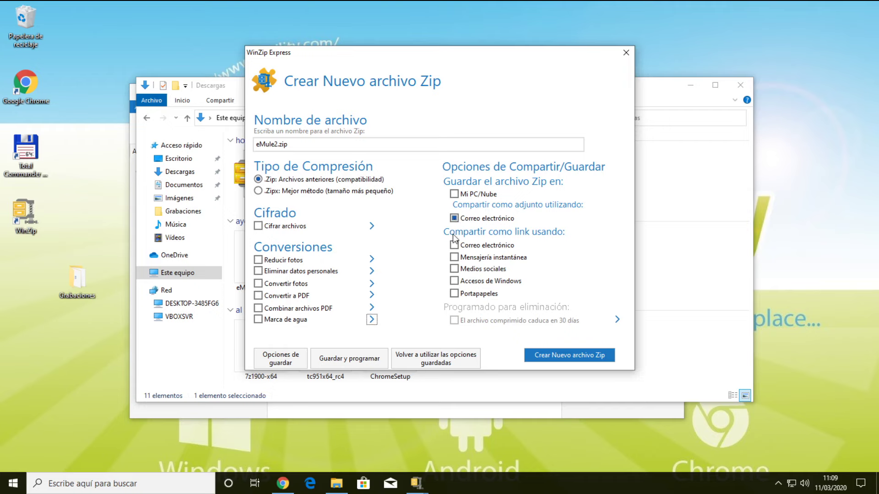
Try the Mi PC/Nube save option and close WinZip Express without creating the archive.
{"action": "left_click", "coordinate": [454, 194]}
{"action": "left_click", "coordinate": [455, 194]}
{"action": "left_click", "coordinate": [626, 52]}
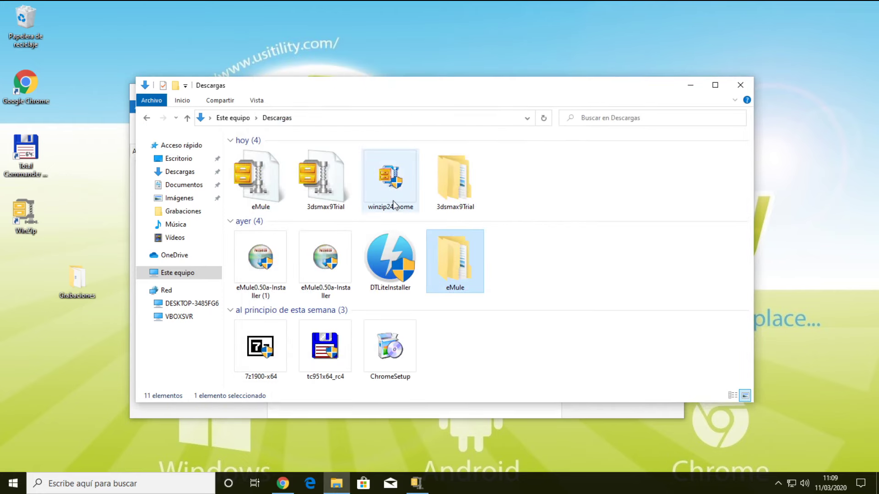
Examine the options offered for the eMule archive and the eMule folder, and look over the main WinZip window with its conversion actions.
{"action": "right_click", "coordinate": [265, 178]}
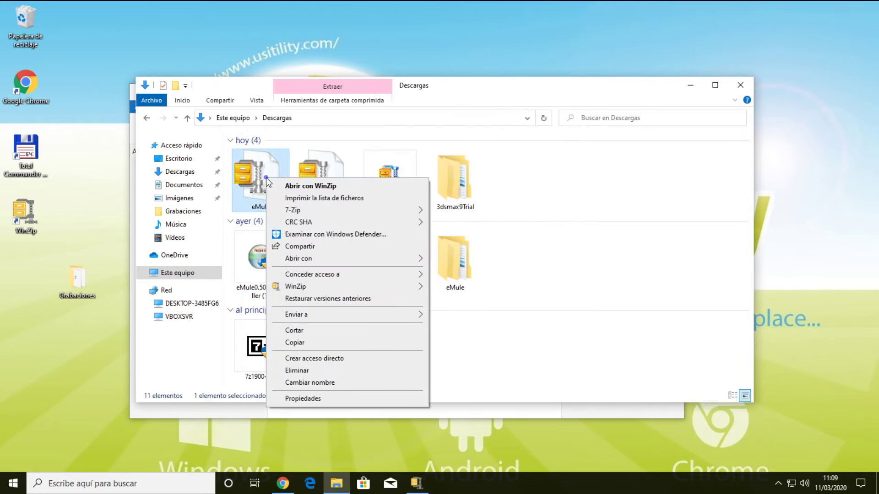
{"action": "mouse_move", "coordinate": [313, 289]}
{"action": "left_click", "coordinate": [561, 200]}
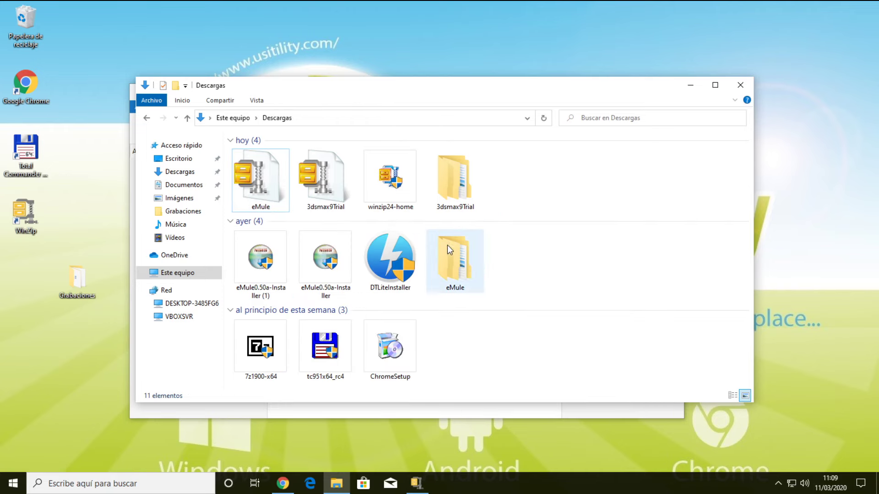
{"action": "left_click", "coordinate": [418, 484]}
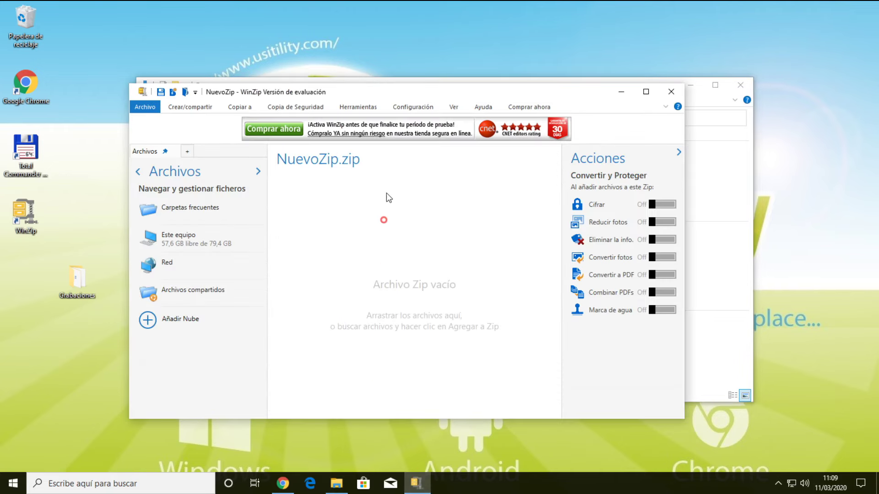
{"action": "left_click_drag", "start_coordinate": [463, 85], "coordinate": [467, 79]}
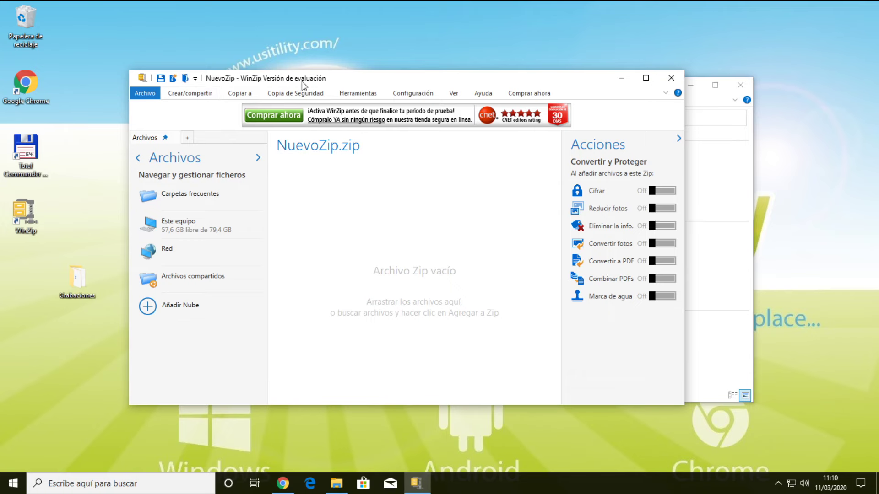
{"action": "left_click", "coordinate": [621, 78]}
{"action": "right_click", "coordinate": [455, 263]}
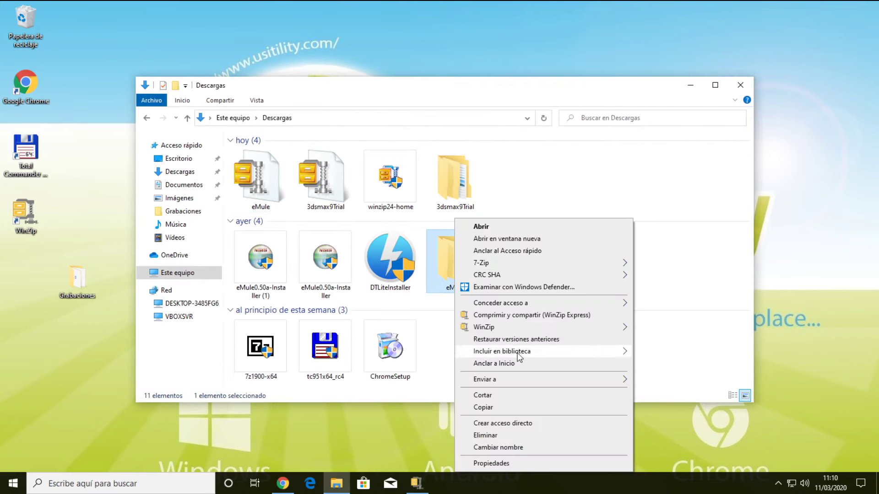
{"action": "left_click", "coordinate": [636, 268]}
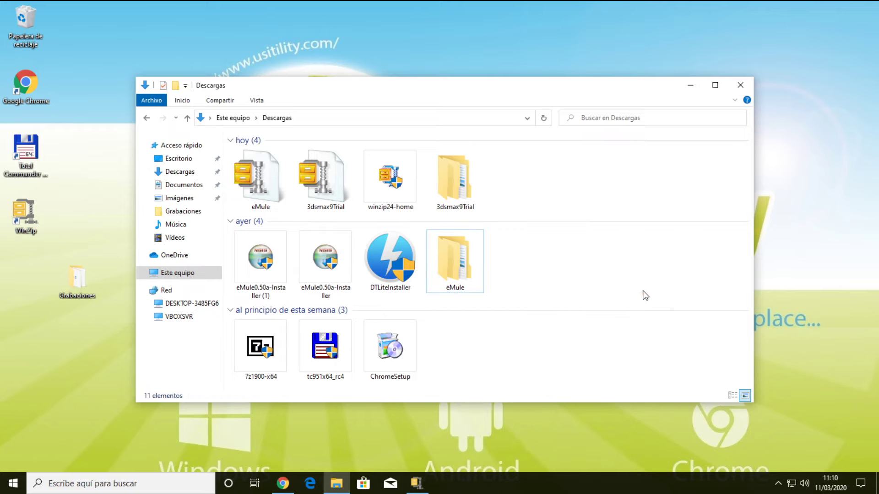